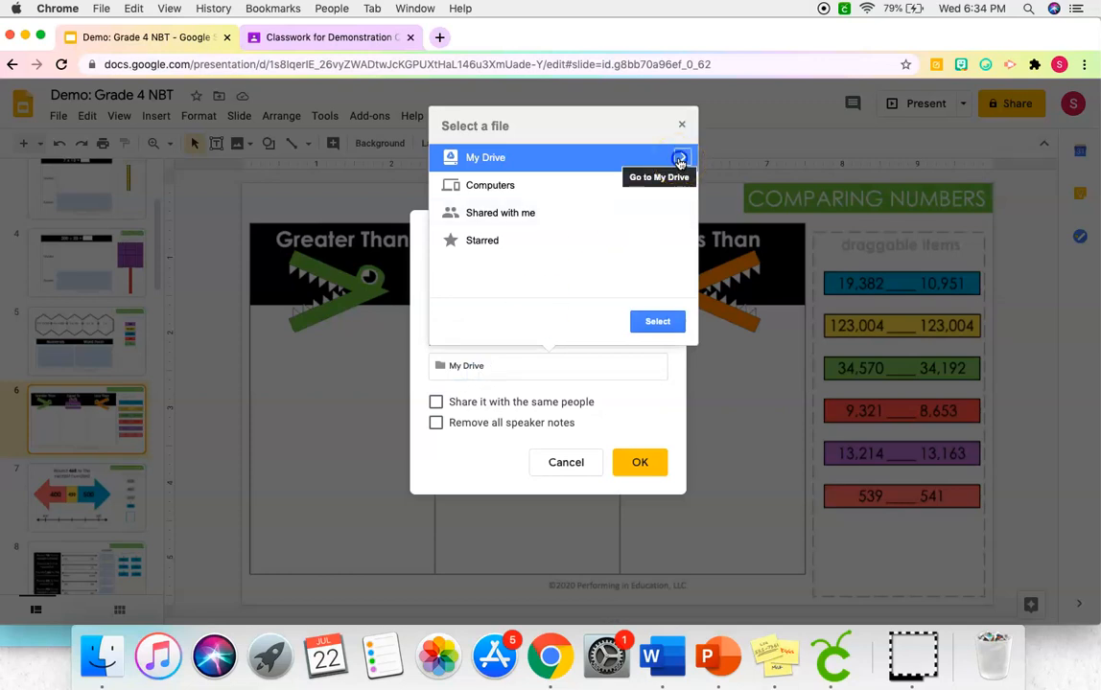
Step: Create a new folder named "Interactive Notebook Slides" in My Drive for the slide copy
left_click(680, 159)
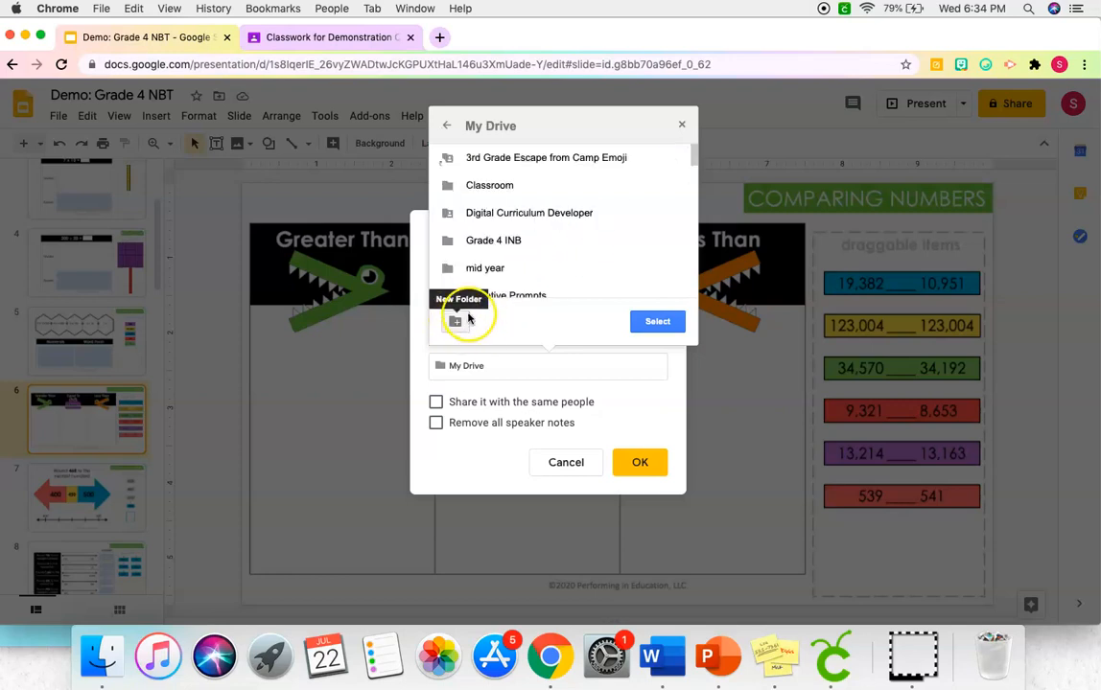
left_click(454, 325)
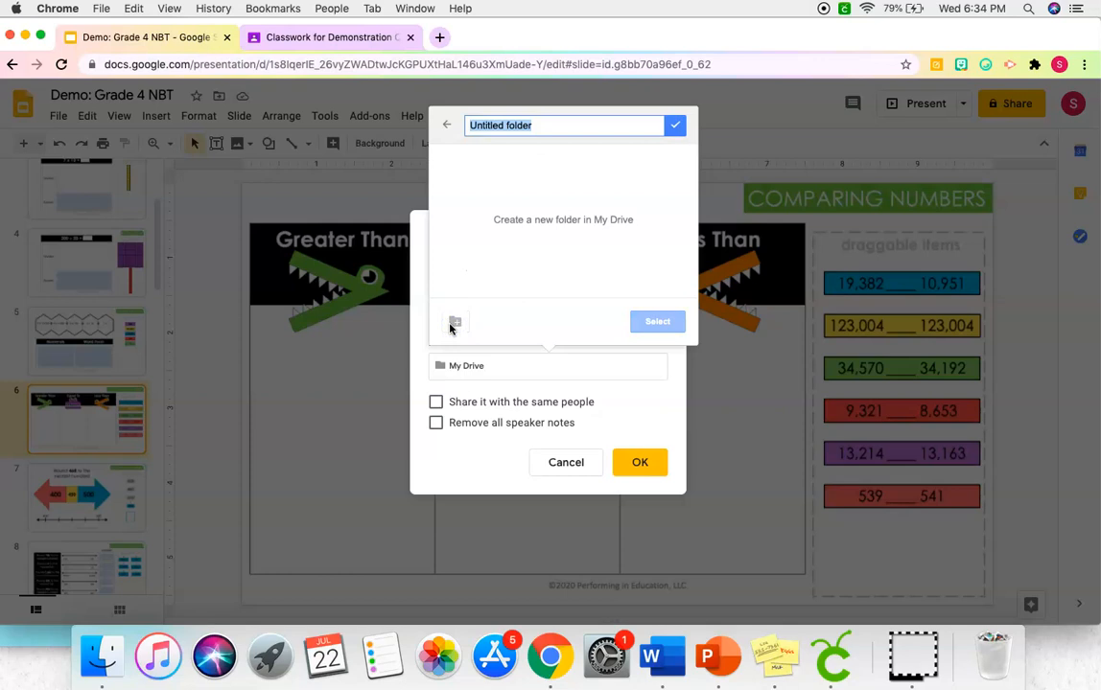
type("Interac")
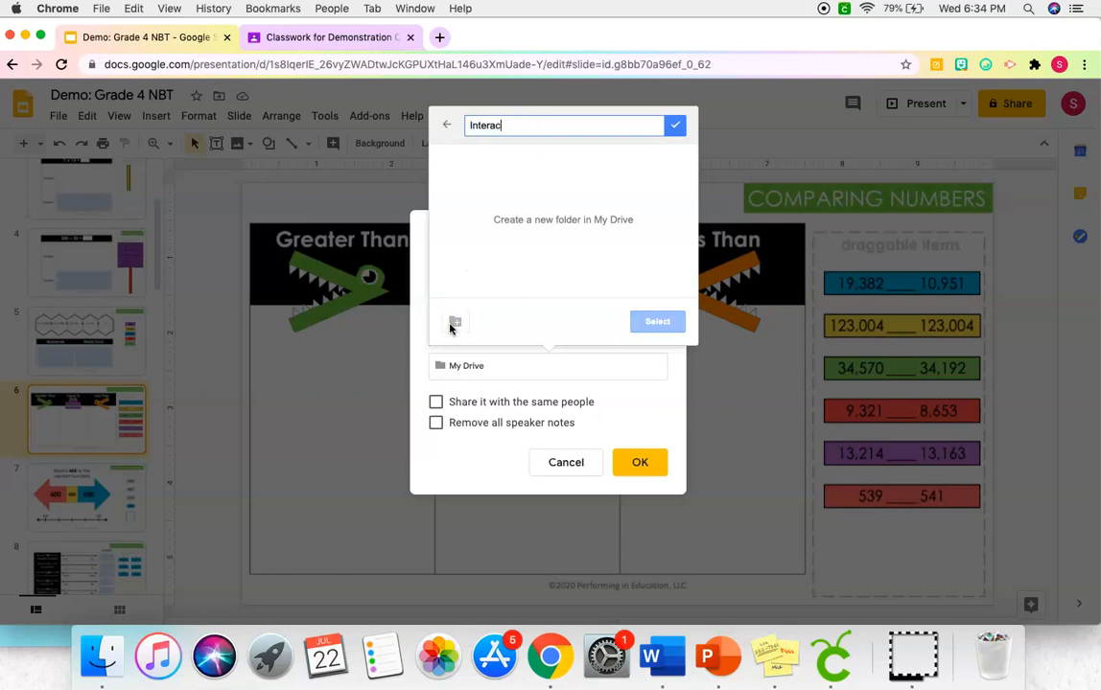
type("tive Notebook Slides")
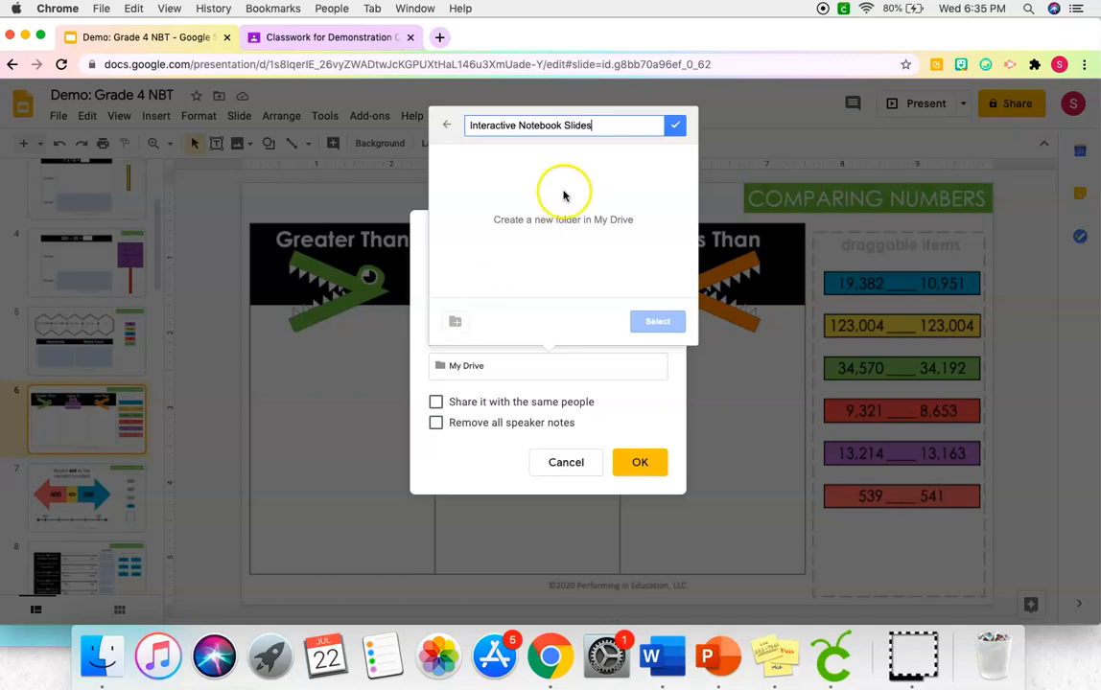
left_click(675, 133)
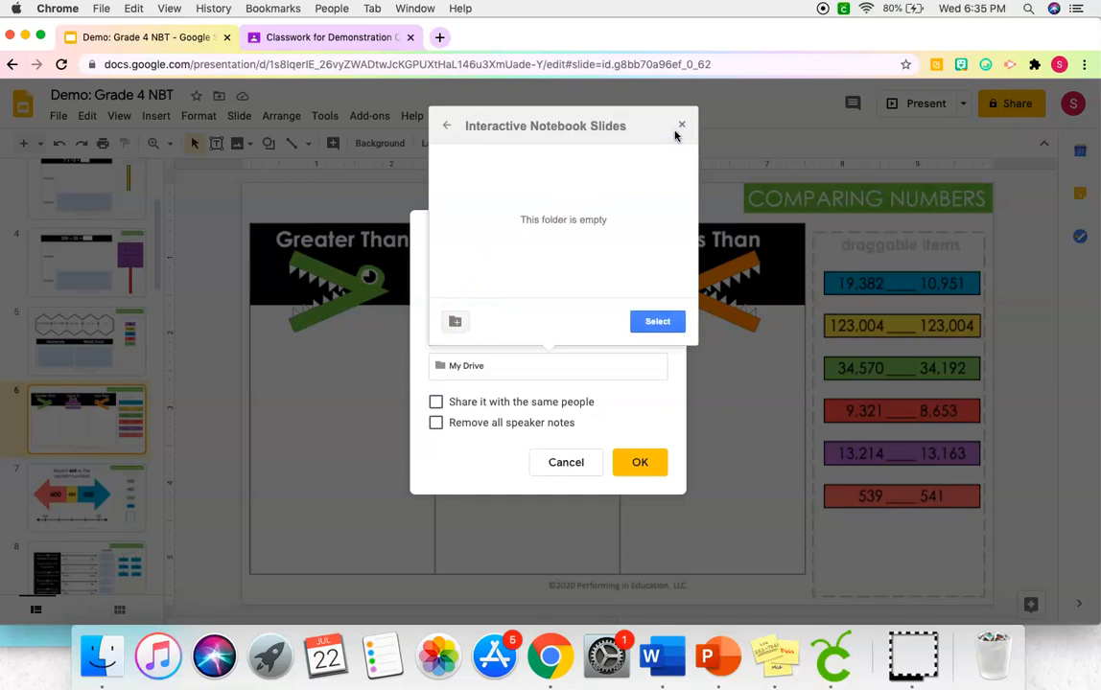
Step: Choose the Interactive Notebook Slides folder as the destination and copy the selected slide there as the Comparing Numbers presentation
left_click(656, 321)
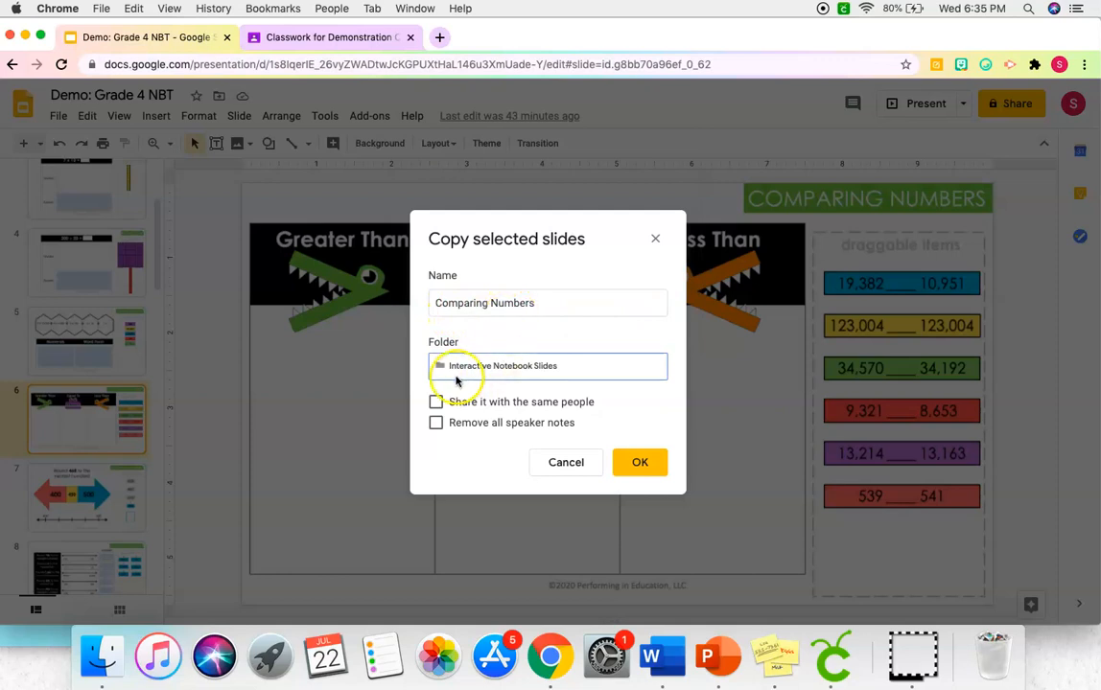
left_click(637, 462)
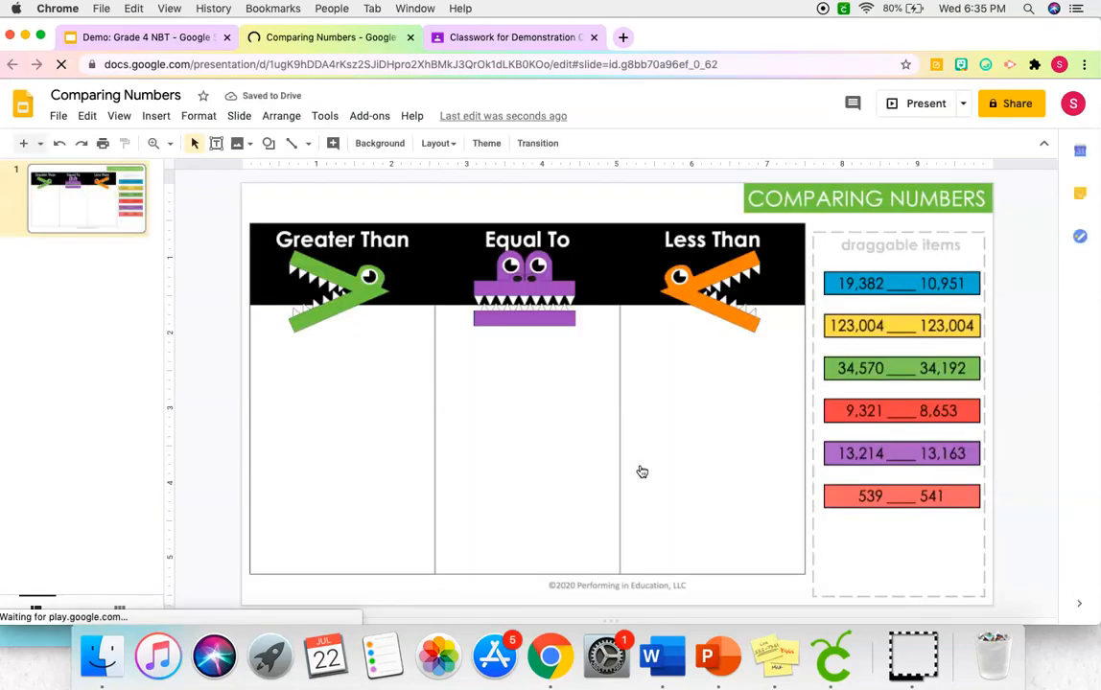
left_click(589, 450)
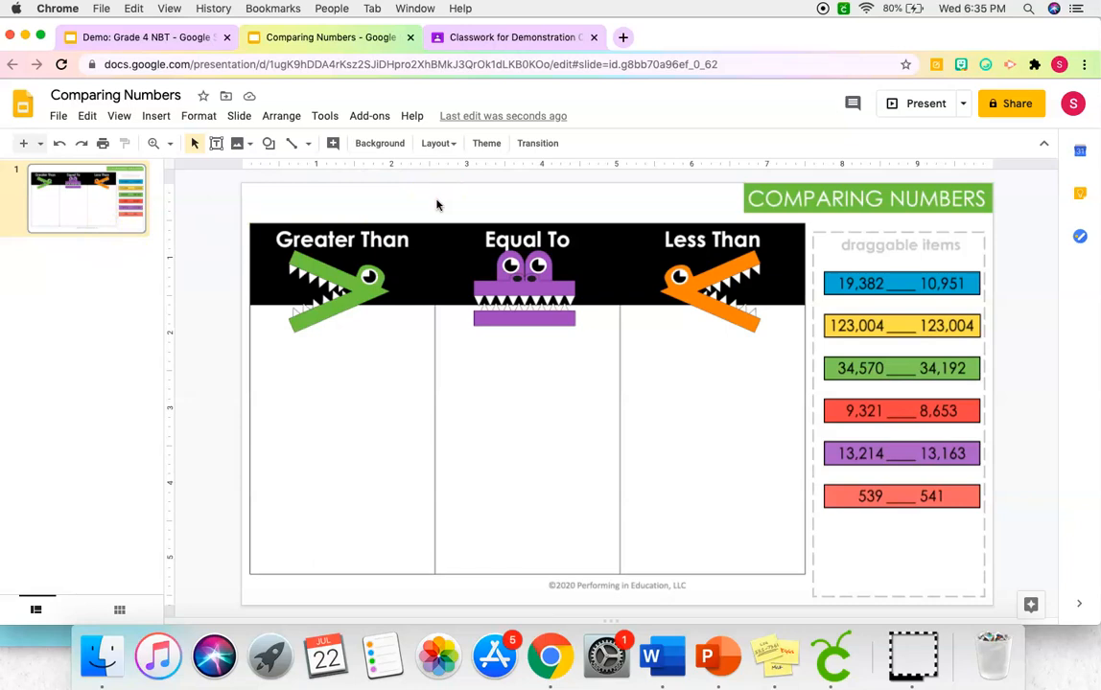
Step: Switch to Google Classroom and start a classwork assignment titled "Comparing Numbers Interactive Notebook"
left_click(493, 38)
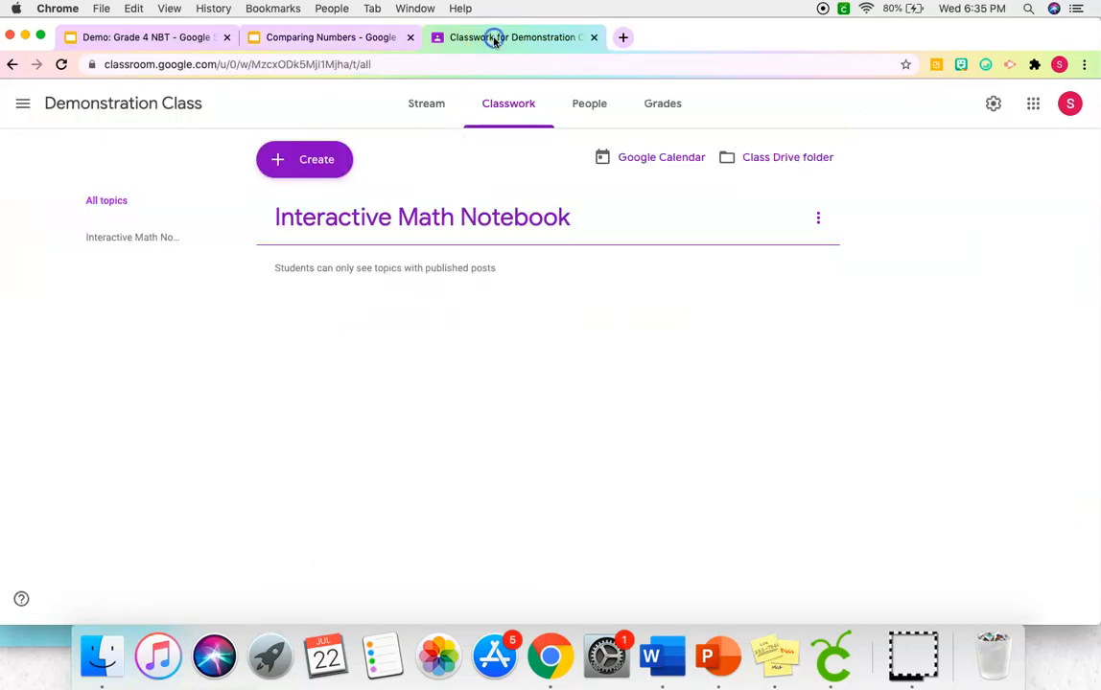
left_click(517, 114)
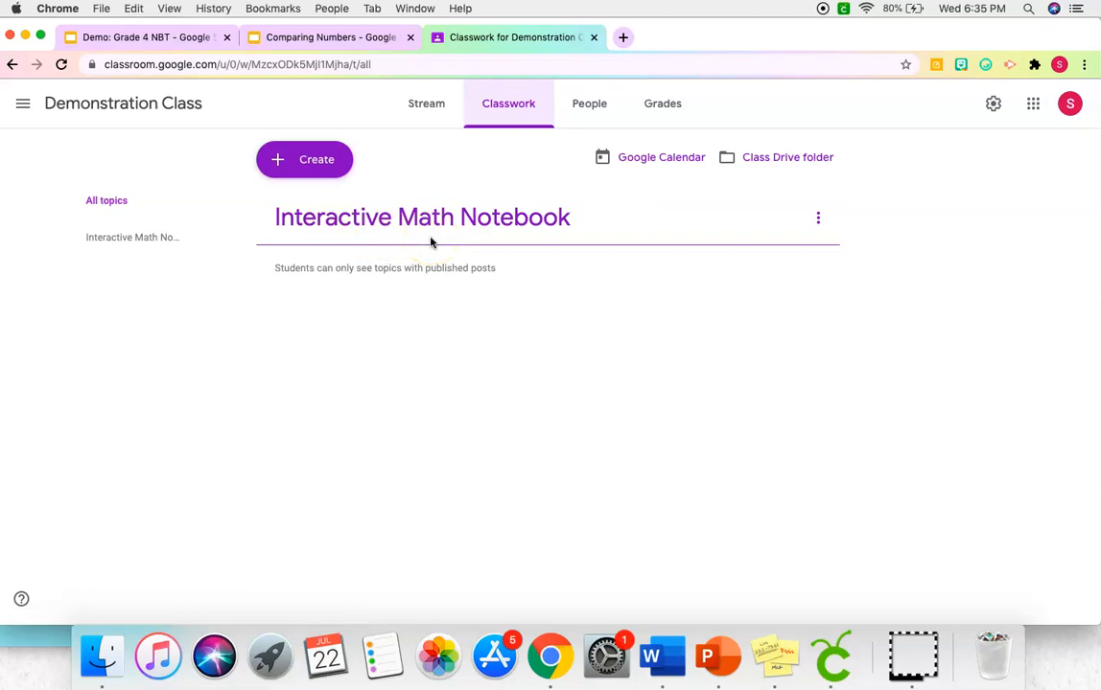
left_click(319, 166)
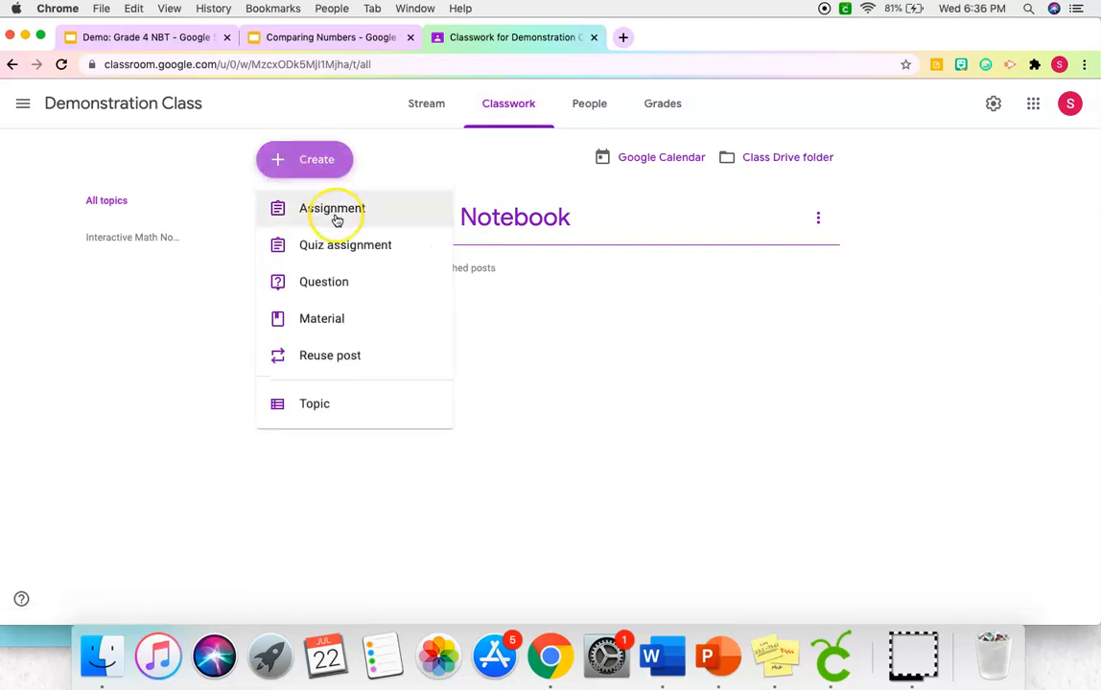
left_click(336, 220)
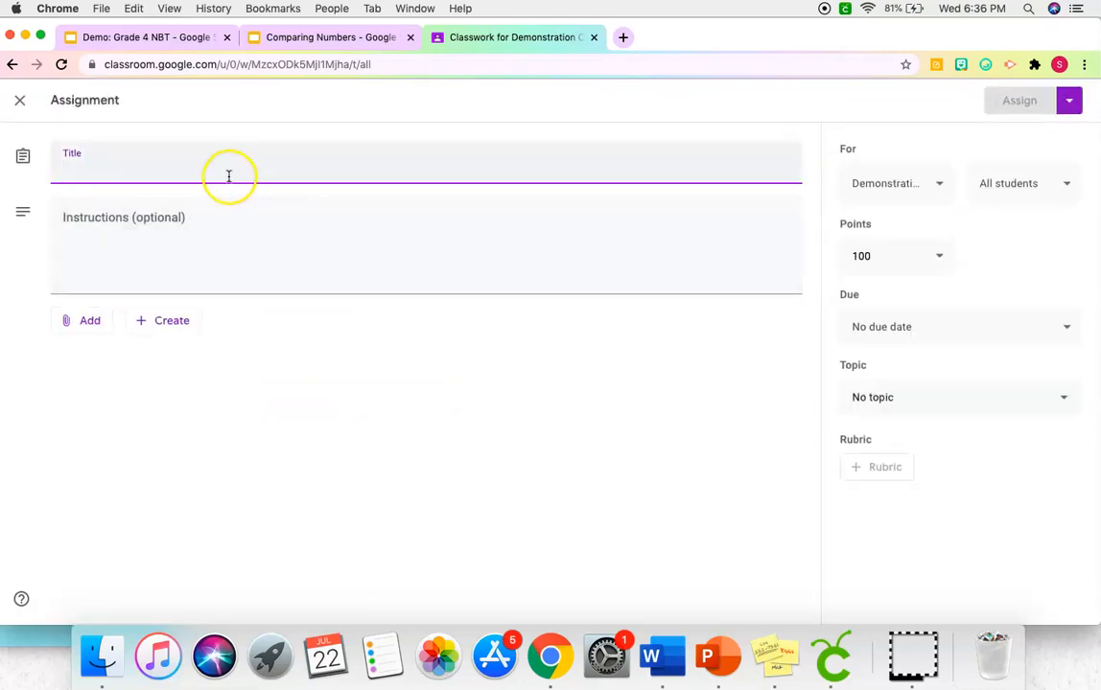
type("Comparing Numbers Interactive Notebook")
left_click(146, 253)
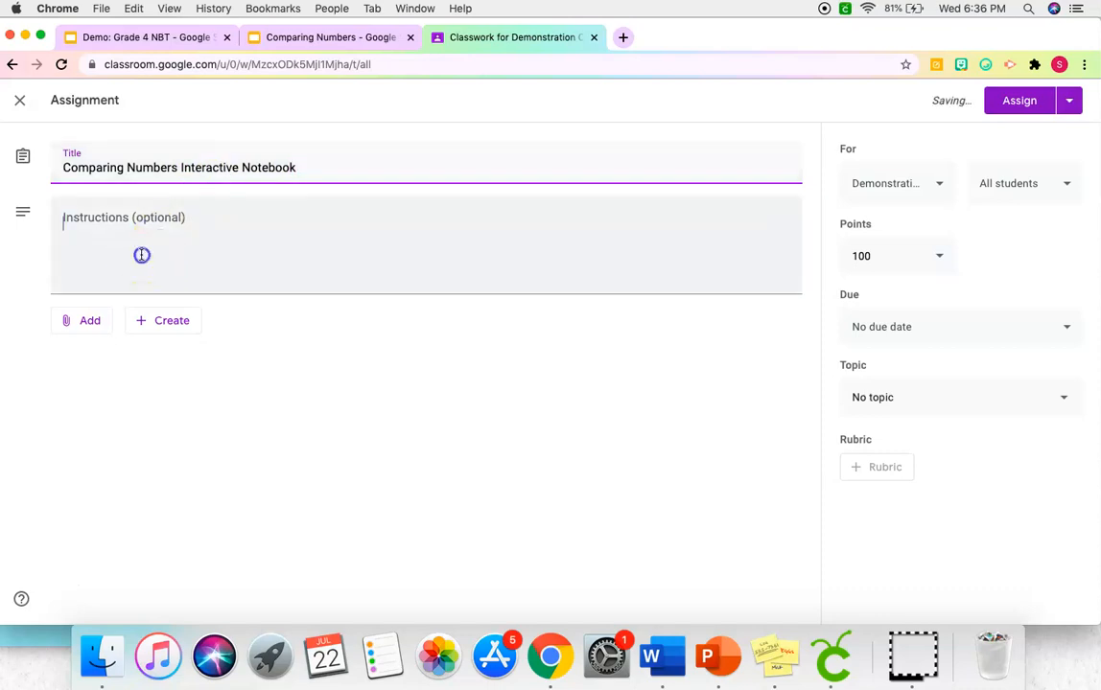
Step: Attach the Comparing Numbers slides from the Interactive Notebook Slides folder in Google Drive to the assignment
left_click(88, 328)
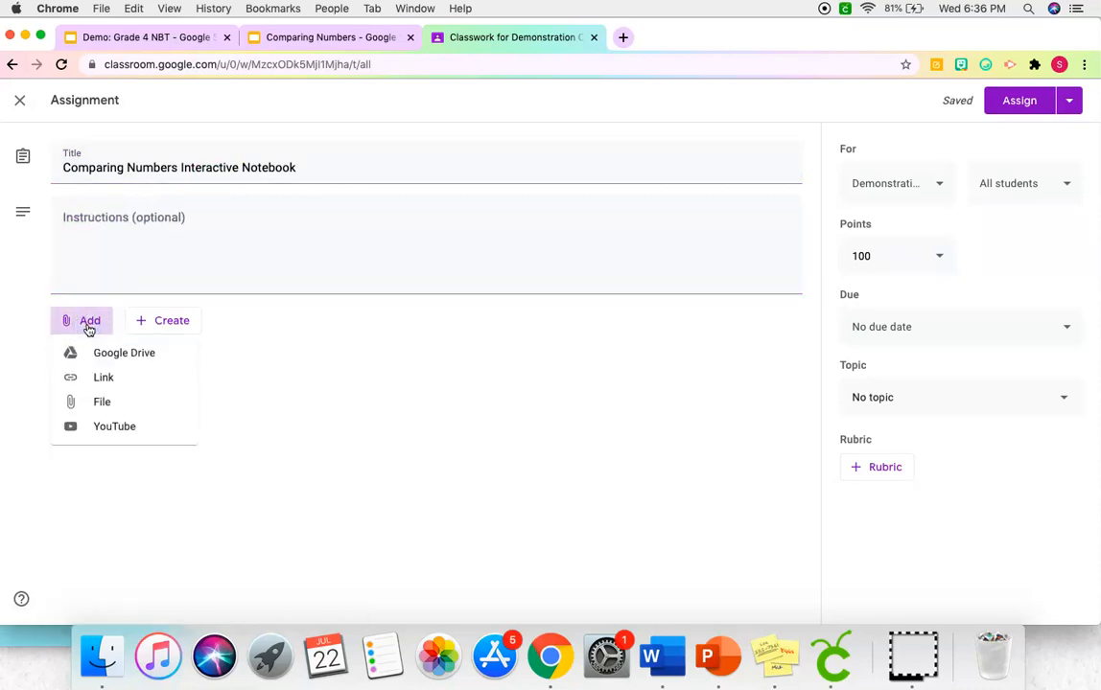
left_click(108, 354)
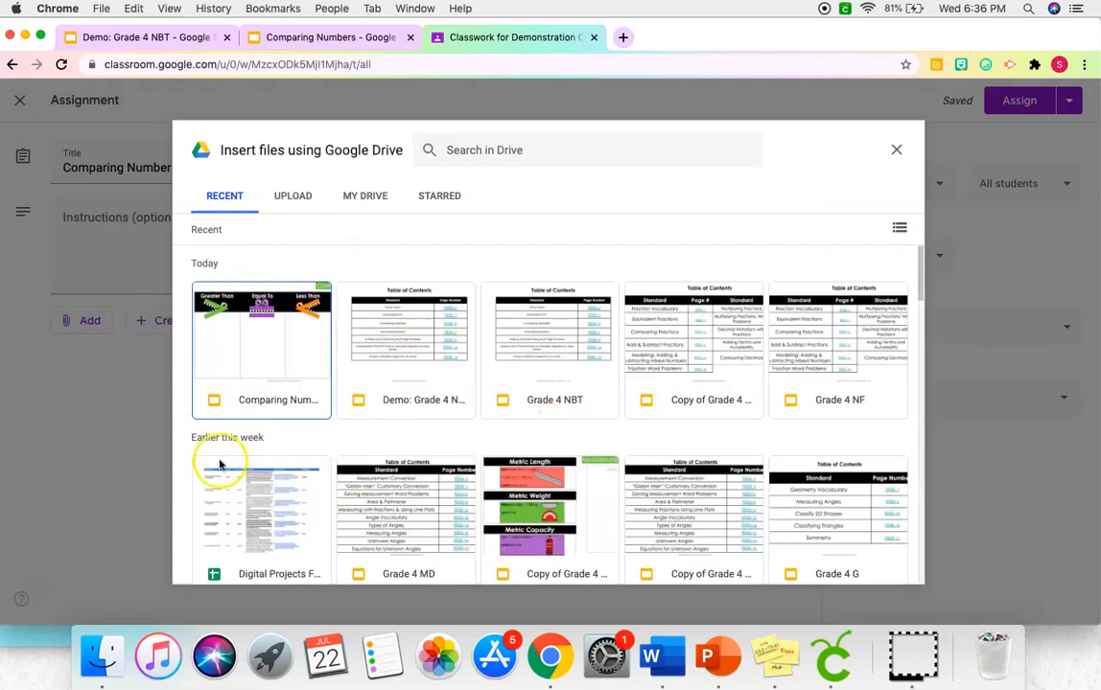
left_click(376, 205)
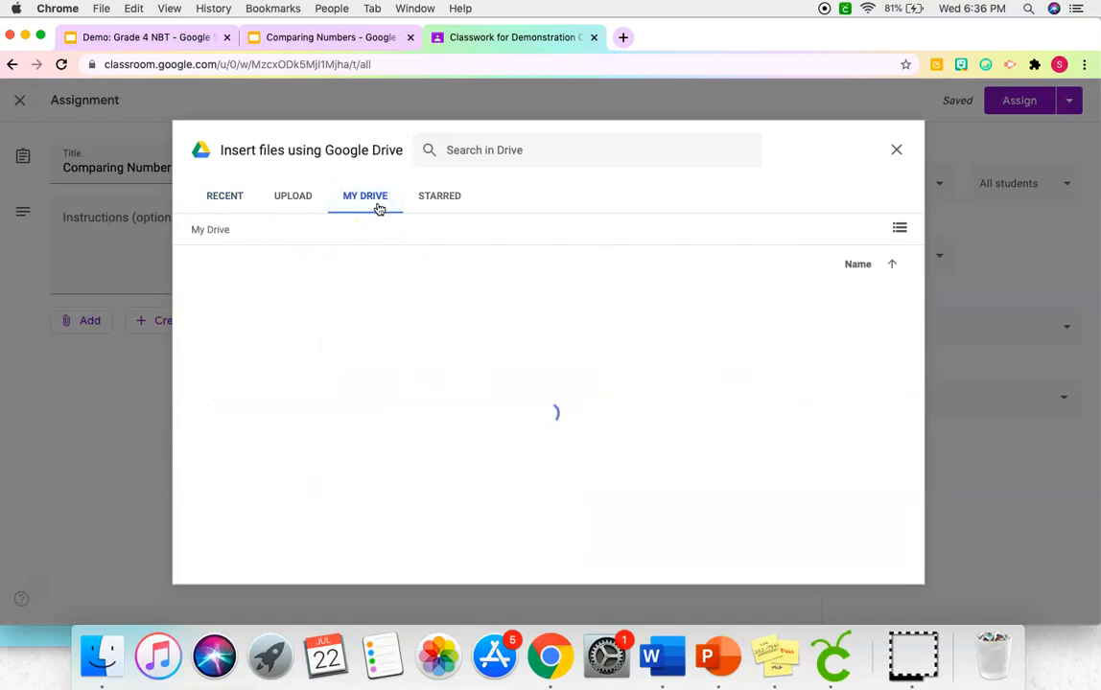
left_click(359, 205)
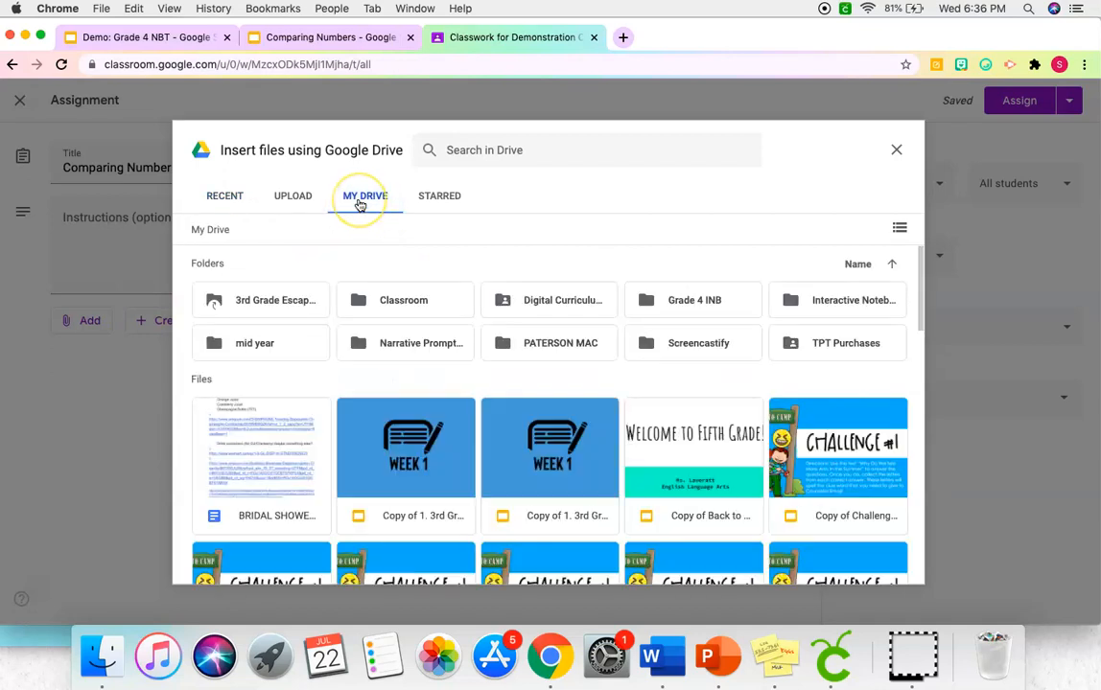
double_click(833, 300)
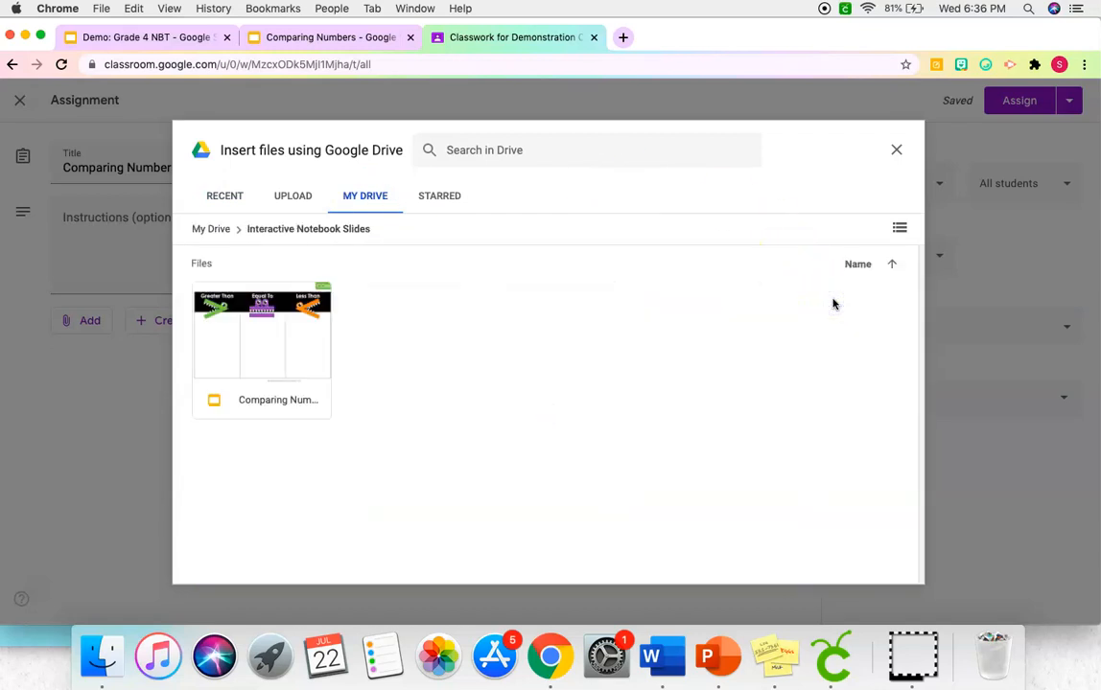
double_click(296, 339)
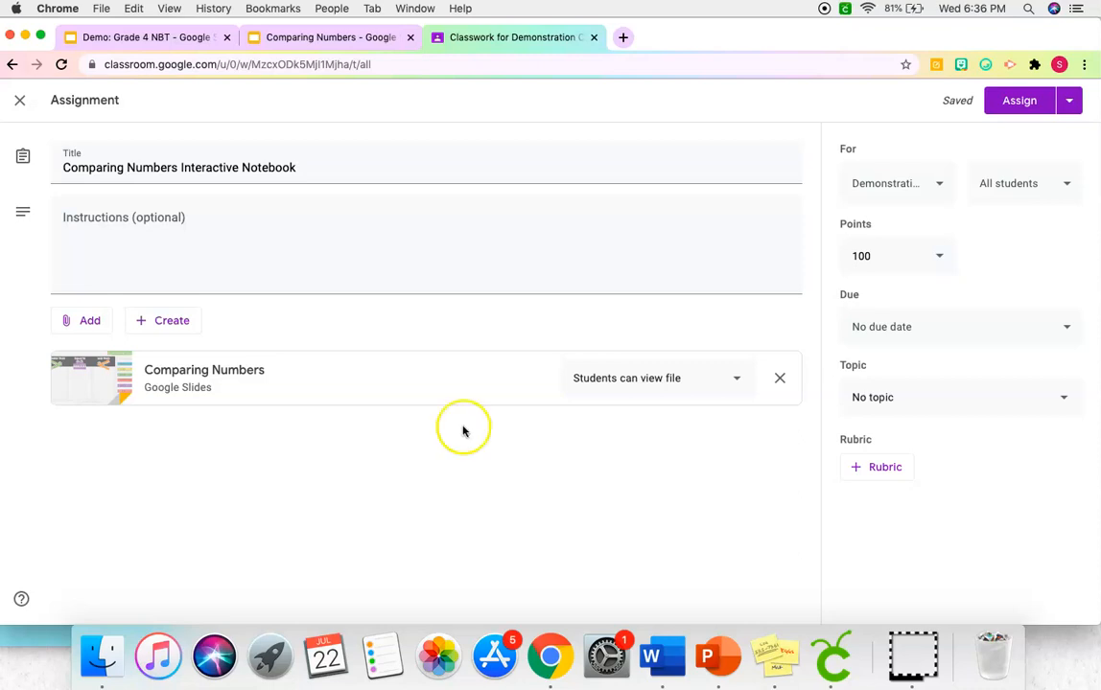
Step: Set the attached Comparing Numbers file to "Make a copy for each student"
left_click(735, 394)
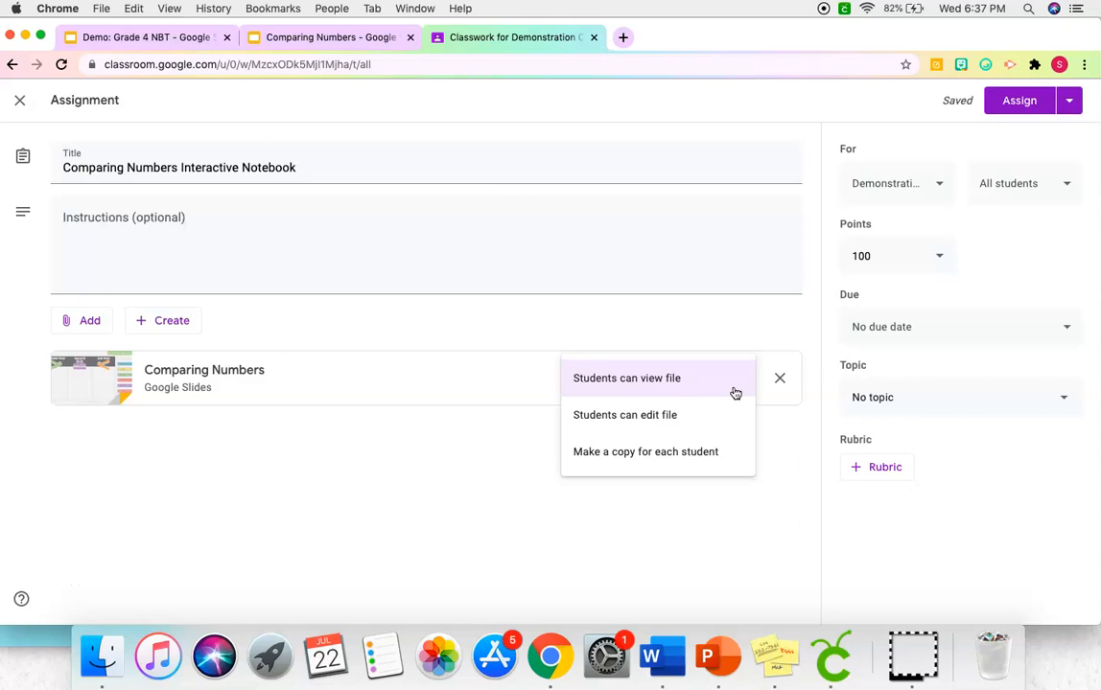
left_click(738, 420)
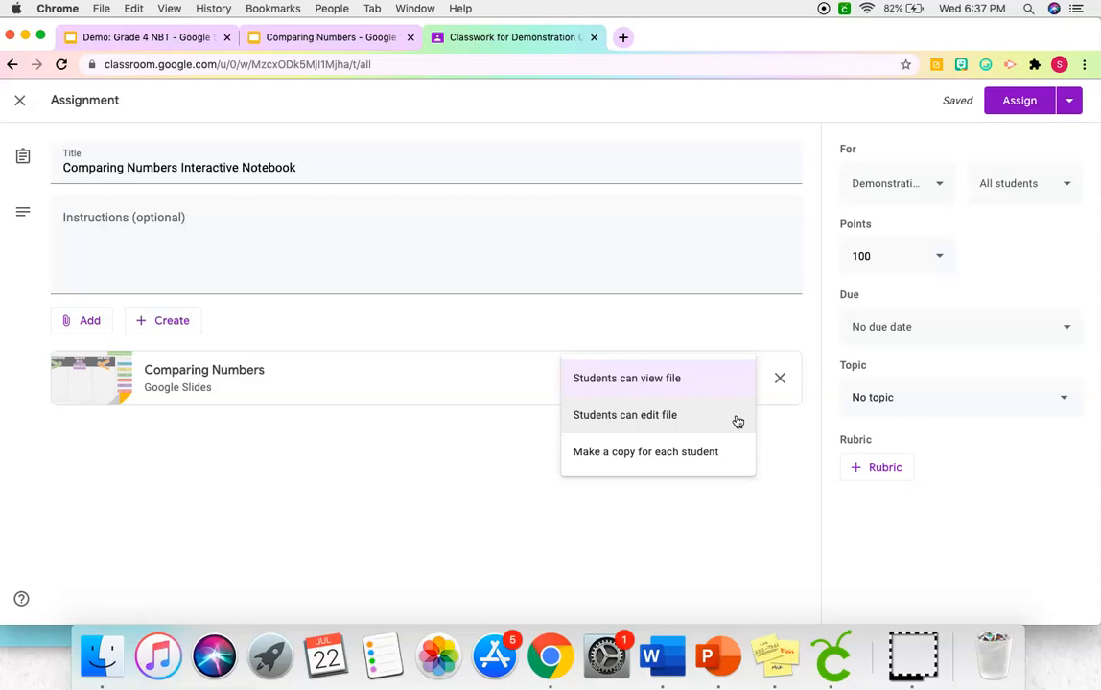
left_click(737, 449)
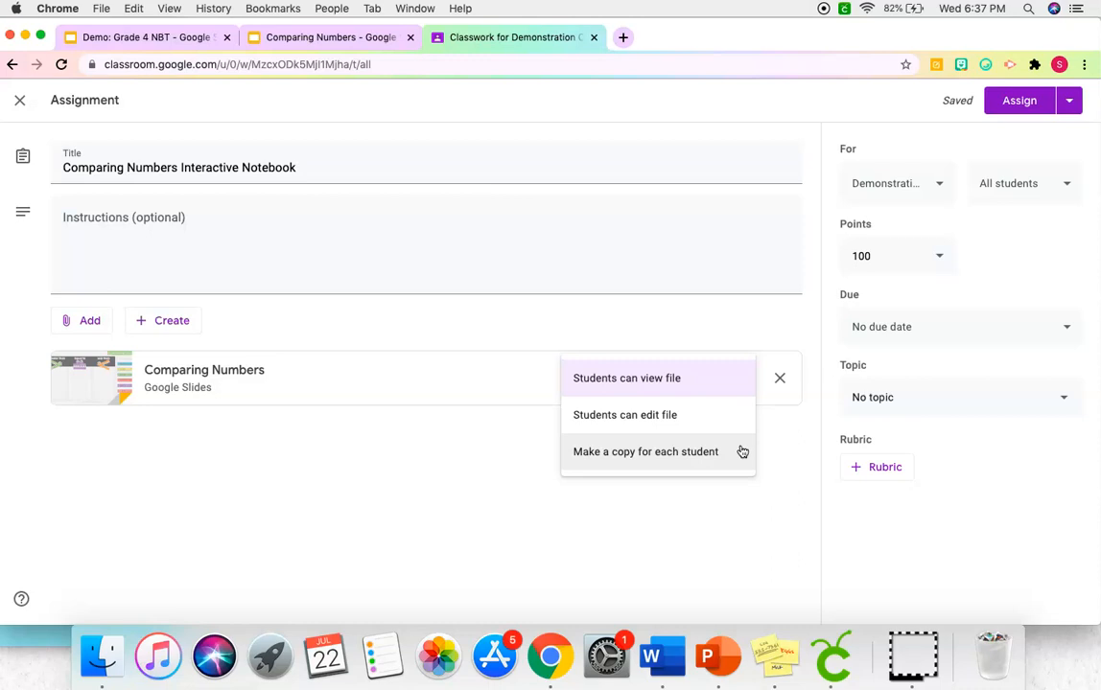
left_click(741, 451)
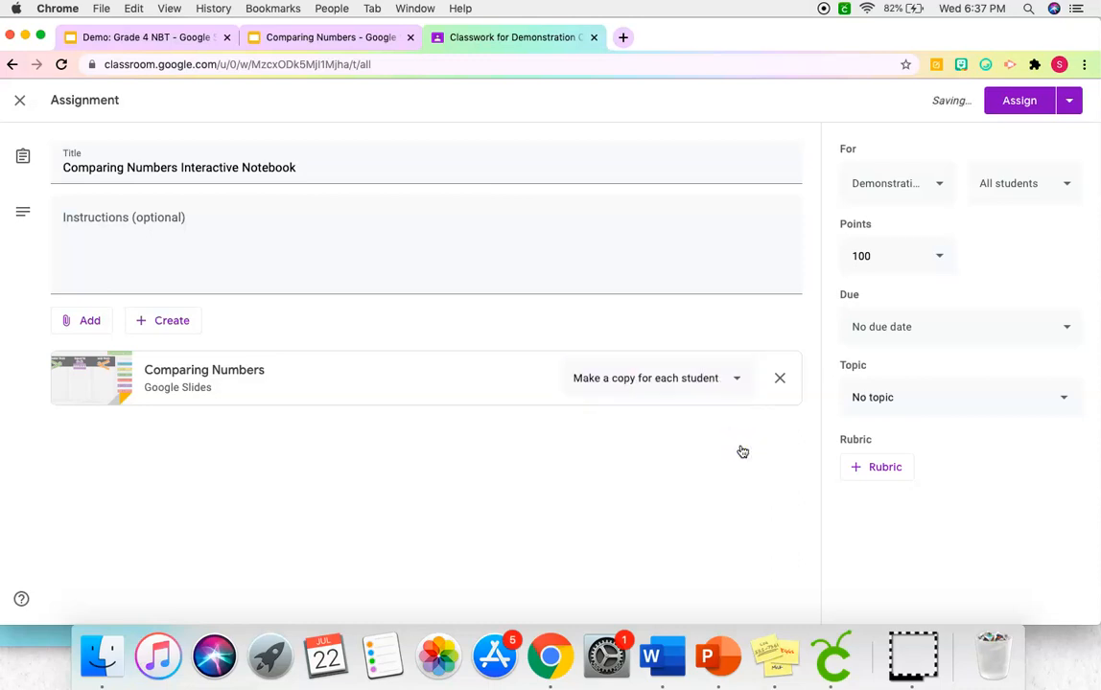
Step: Post the assignment under the Interactive Math Notebook topic and expand its entry in the classwork list
left_click(918, 395)
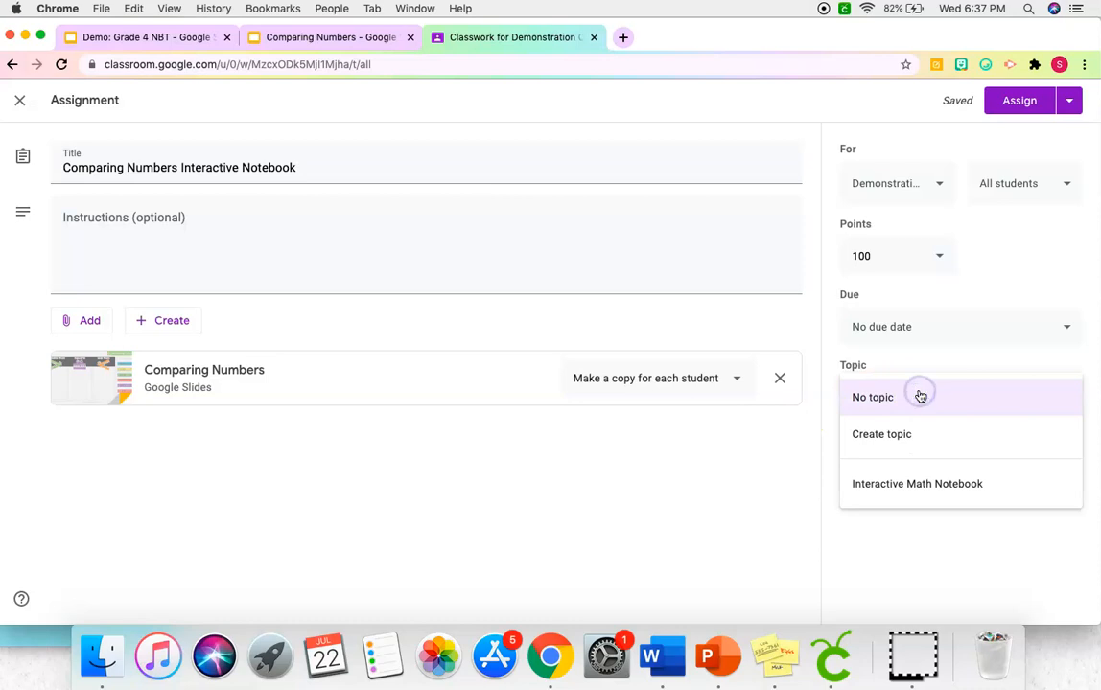
left_click(931, 486)
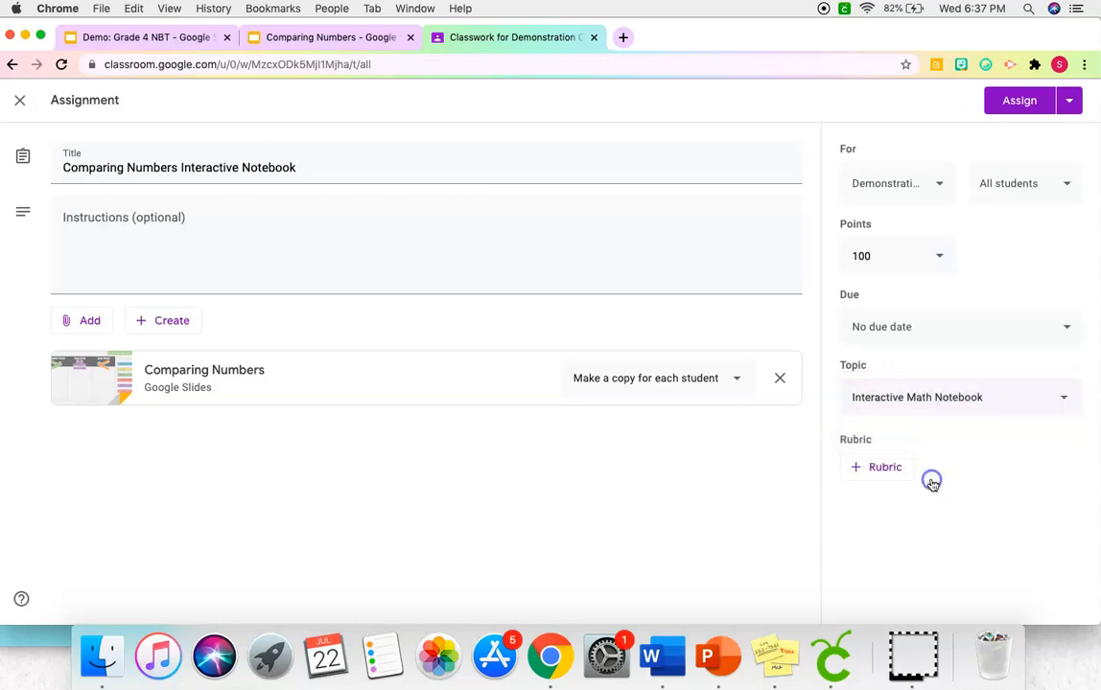
left_click(1028, 102)
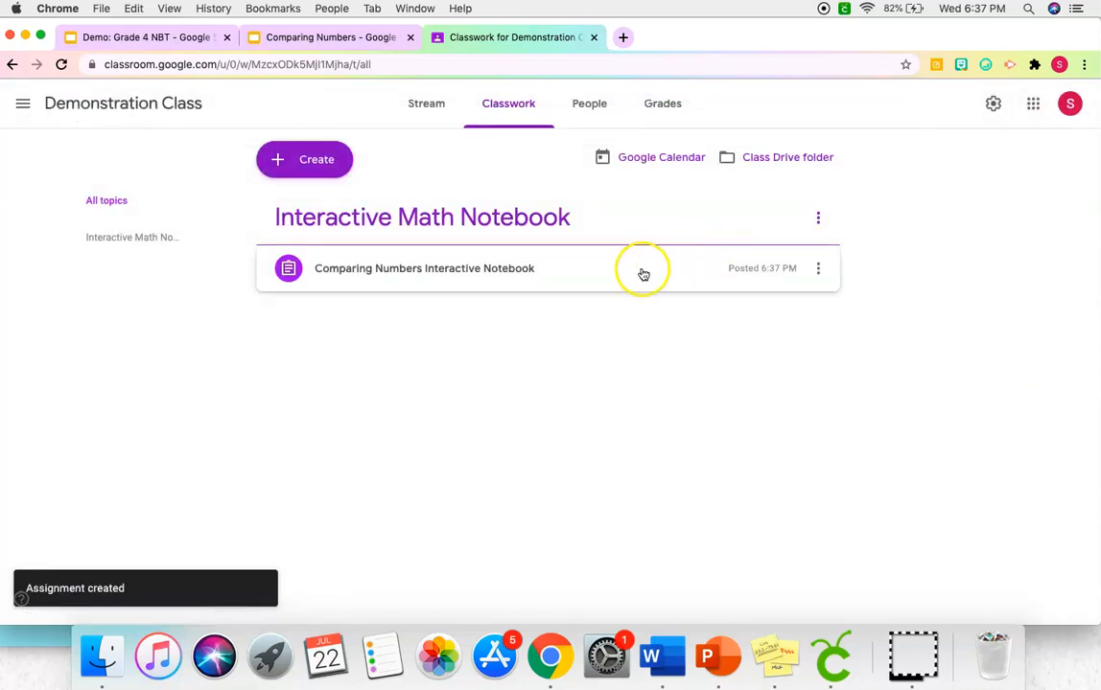
left_click(643, 275)
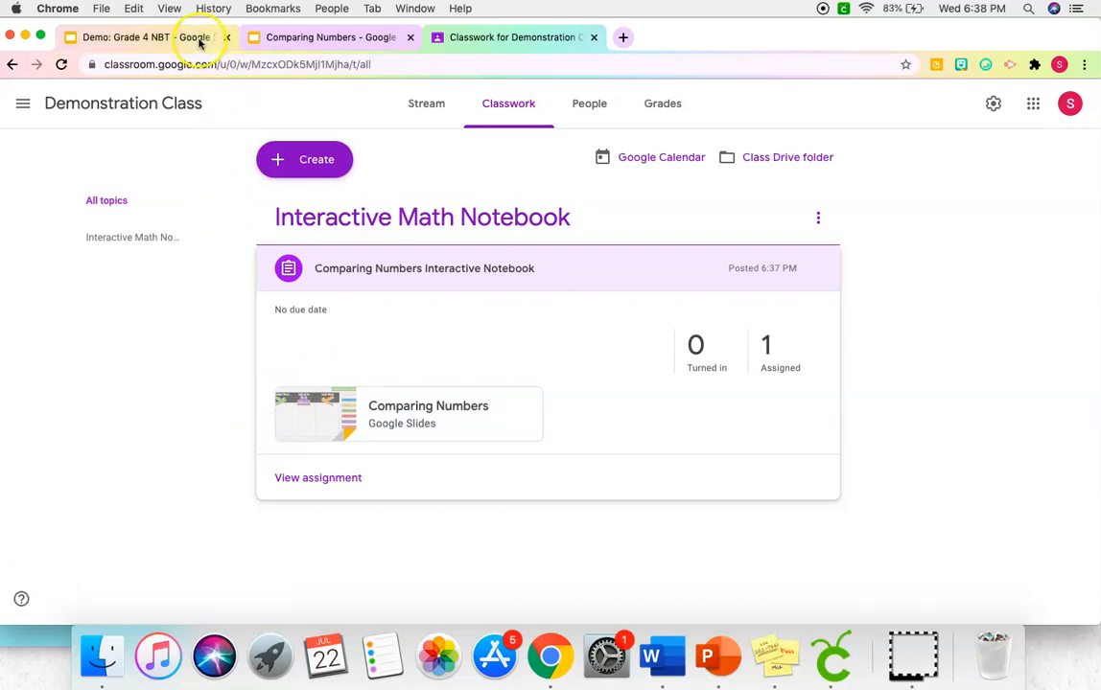
Step: Return to the Demo: Grade 4 NBT presentation in Google Slides and select slide 7, Rounding Numbers
left_click(144, 37)
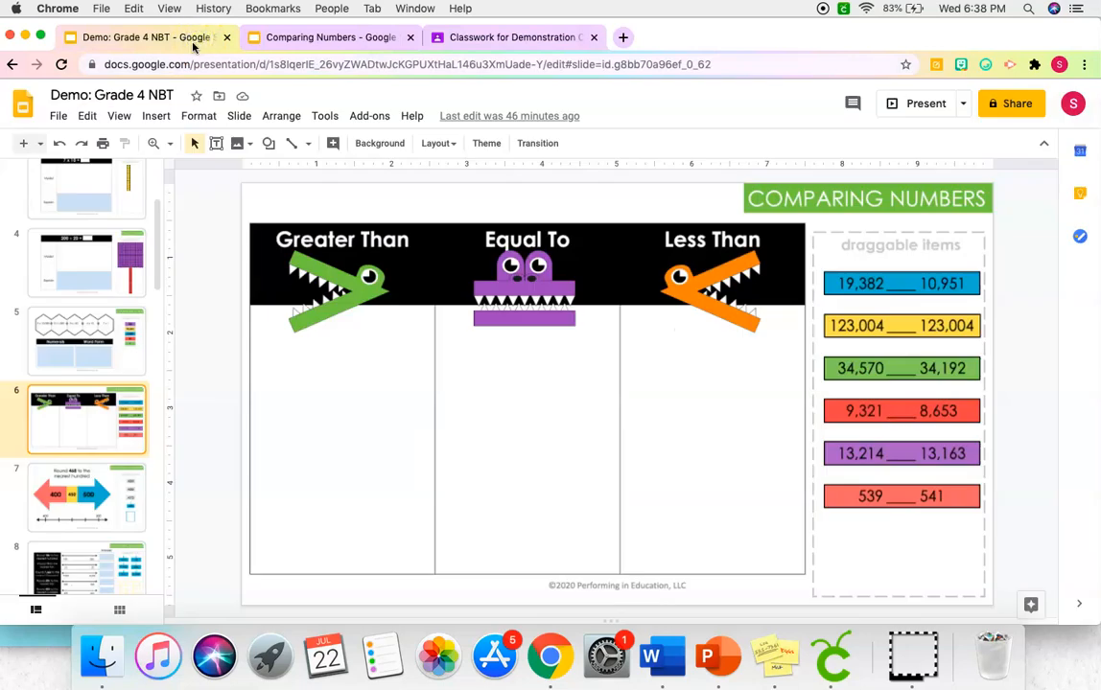
scroll(98, 278, "up", 5)
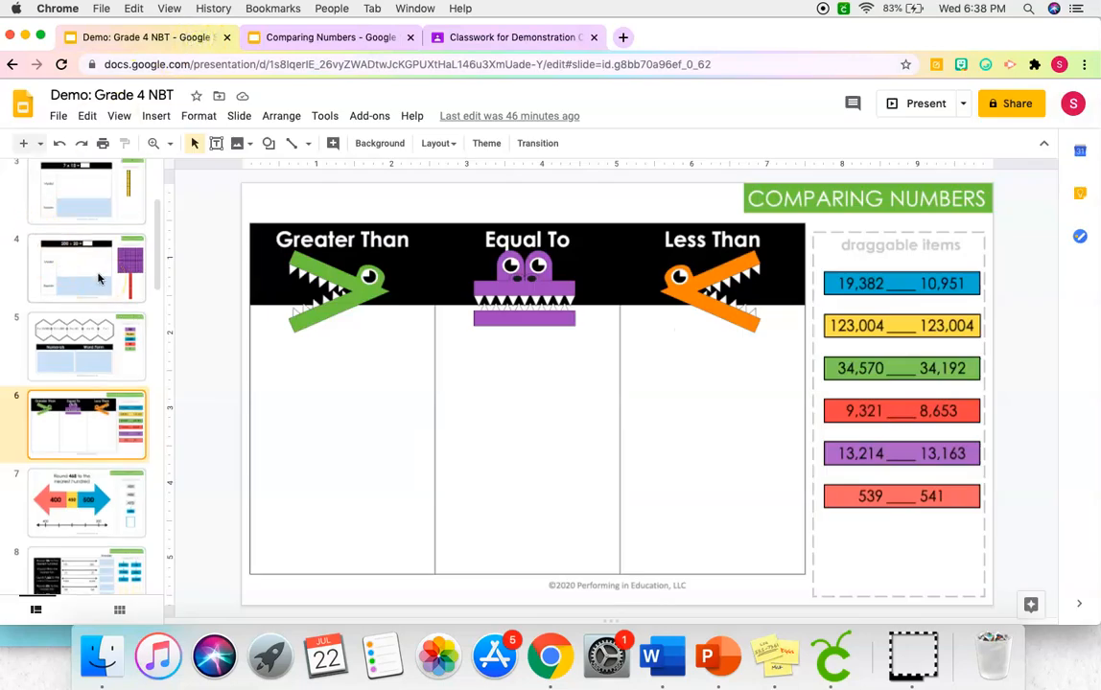
scroll(97, 278, "down", 5)
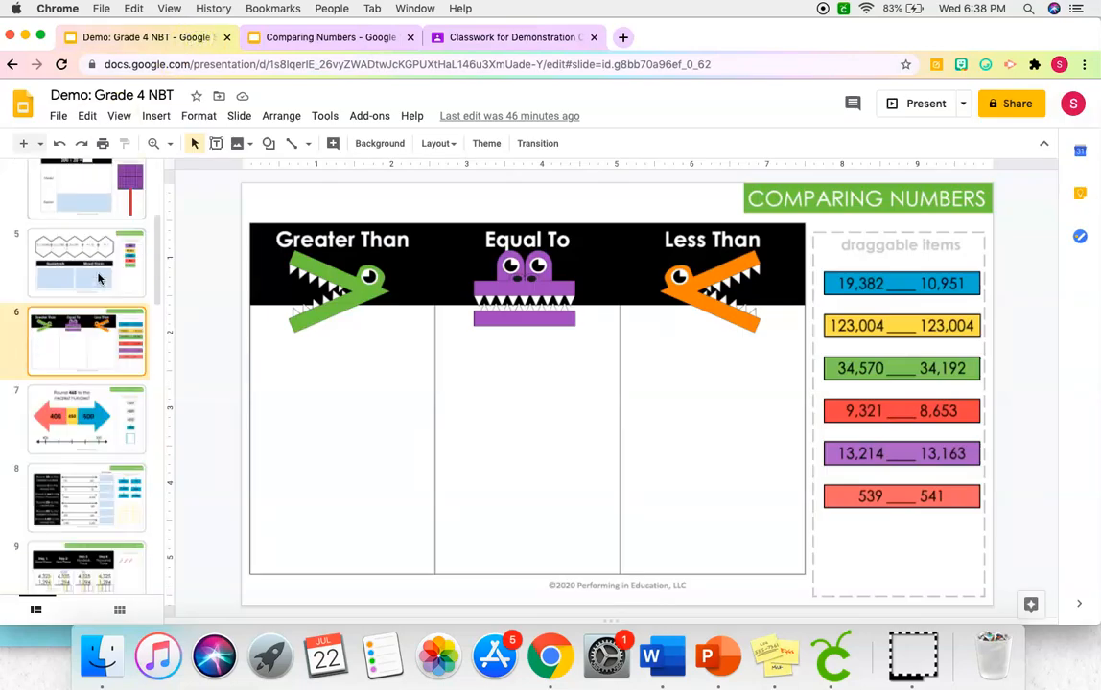
left_click(101, 246)
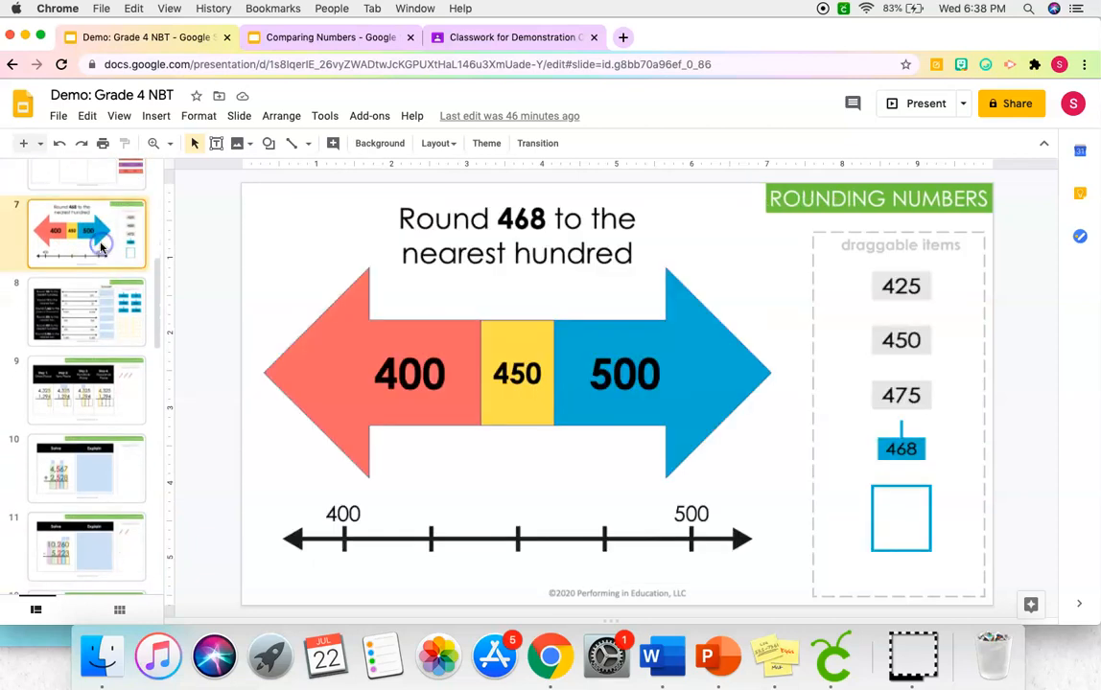
left_click(92, 323)
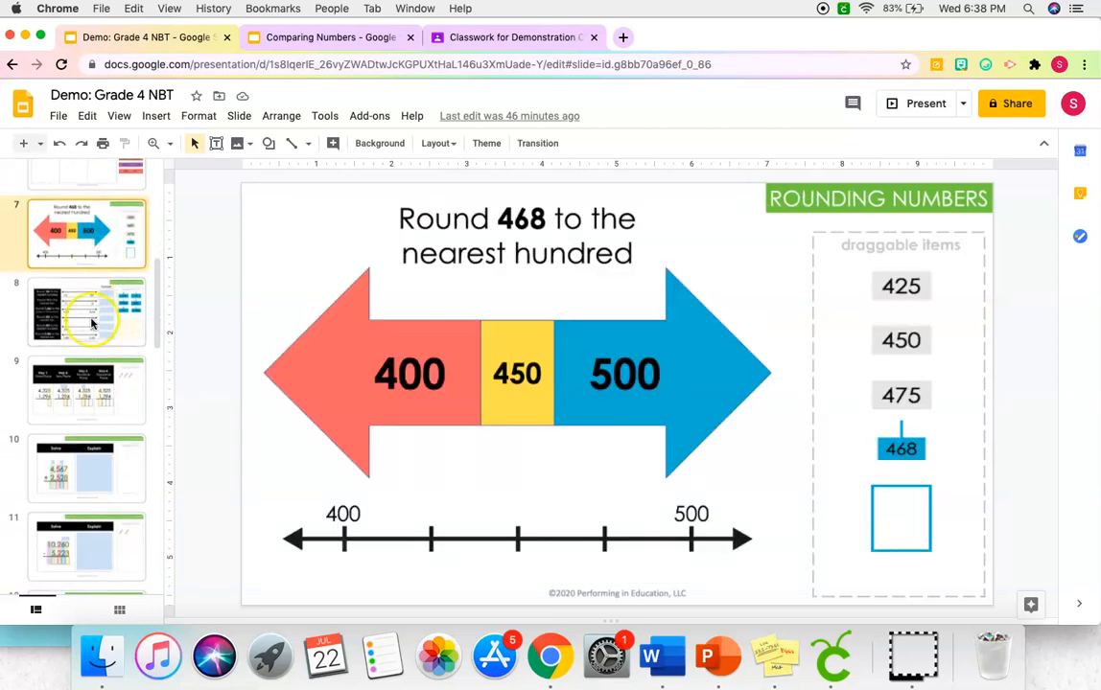